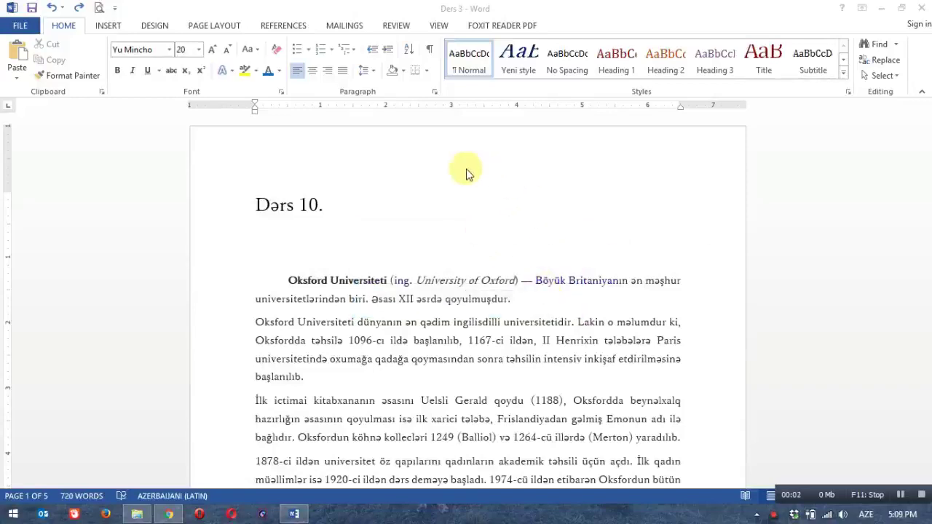
Add an empty line directly below the 'Dərs 10.' title
click(108, 27)
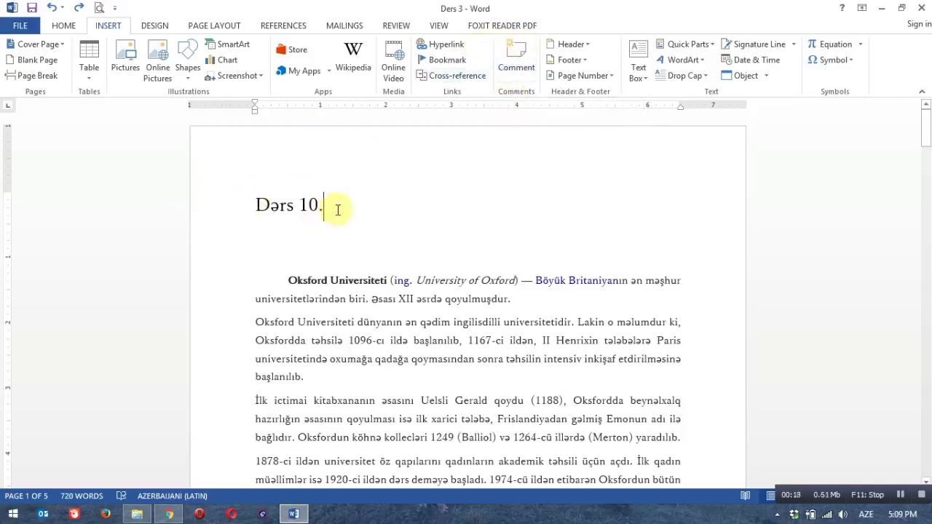
scroll(267, 239, down, 2)
scroll(270, 238, up, 2)
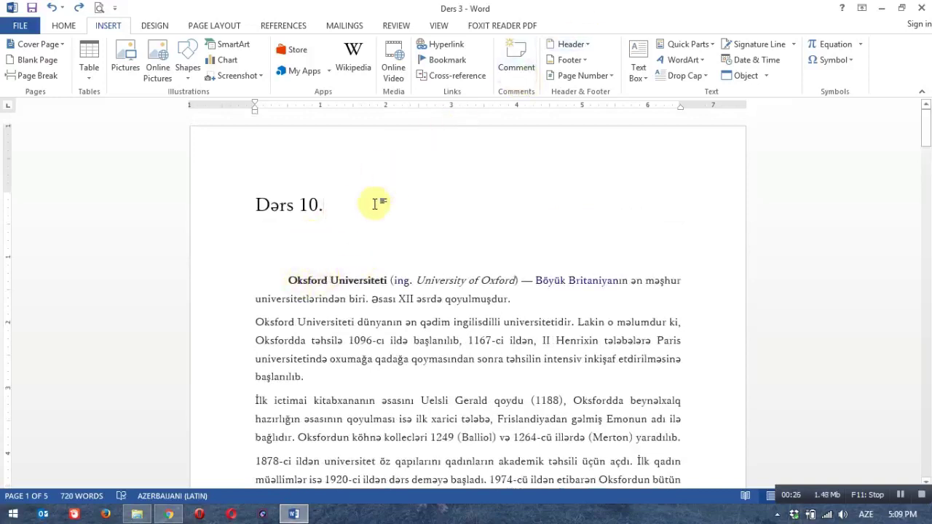
key(Return)
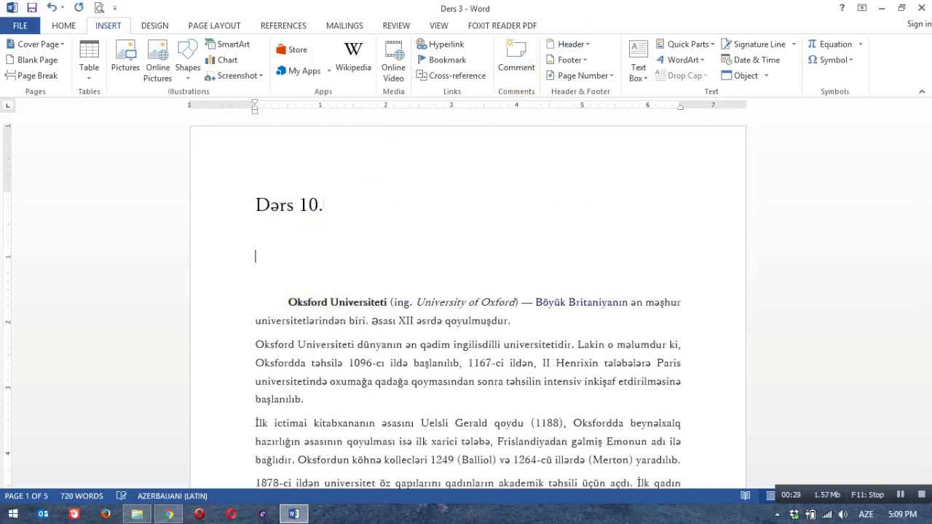
drag(287, 301, 392, 302)
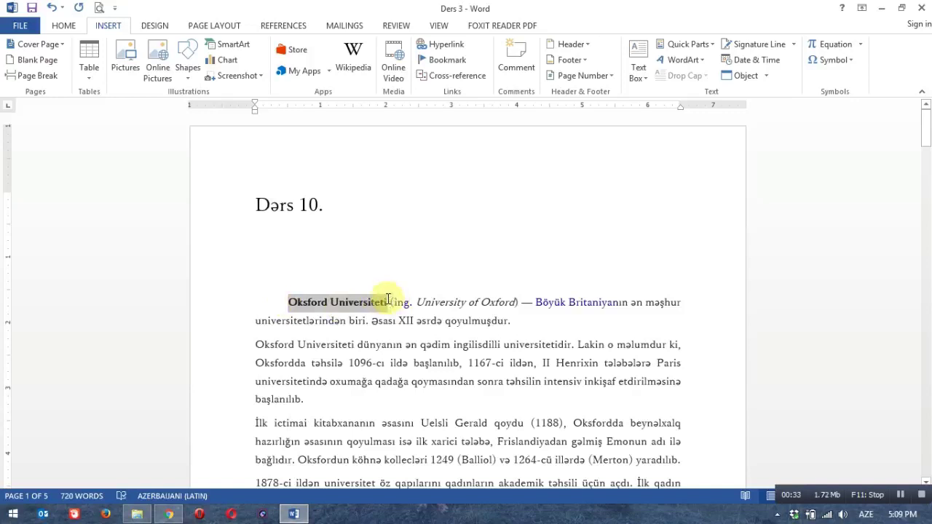
Attach the comment 'Bu universitet birincilardəndir.' to the words 'Oksford Universiteti'
click(517, 62)
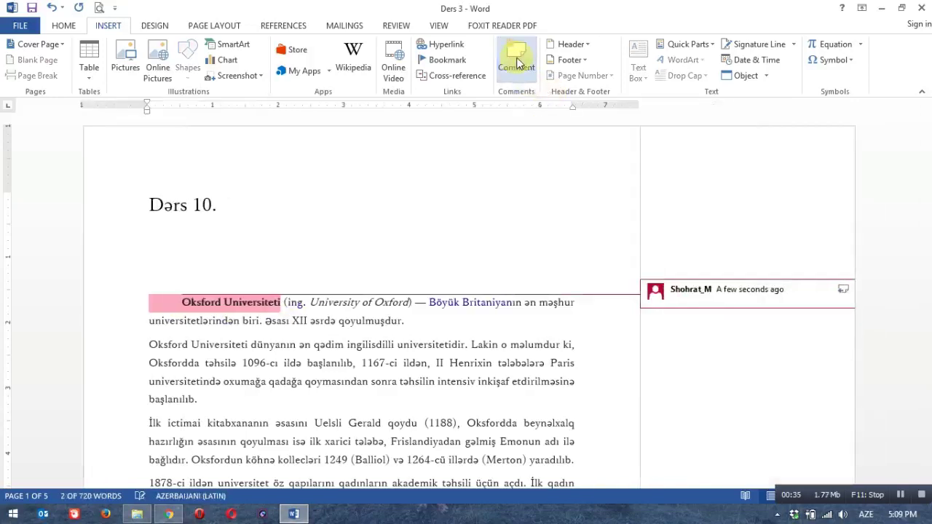
click(665, 286)
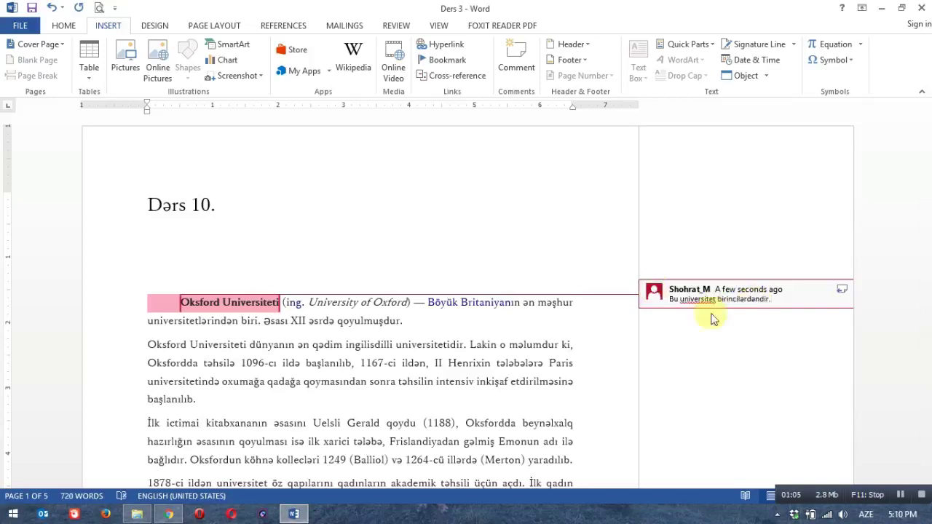
click(460, 330)
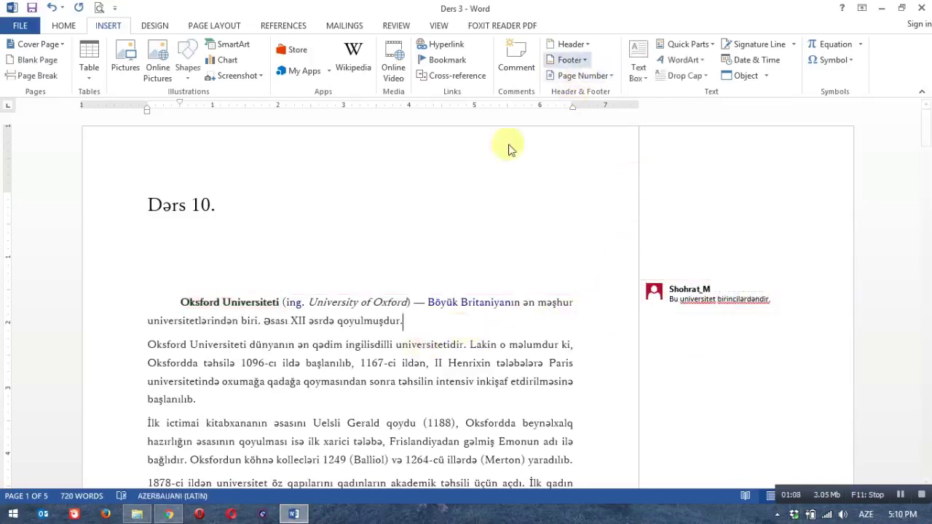
click(252, 305)
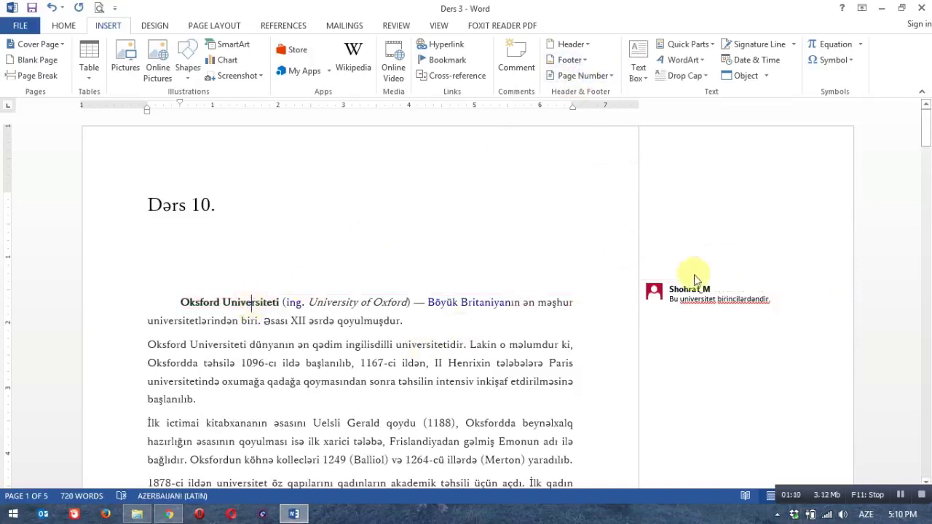
click(713, 295)
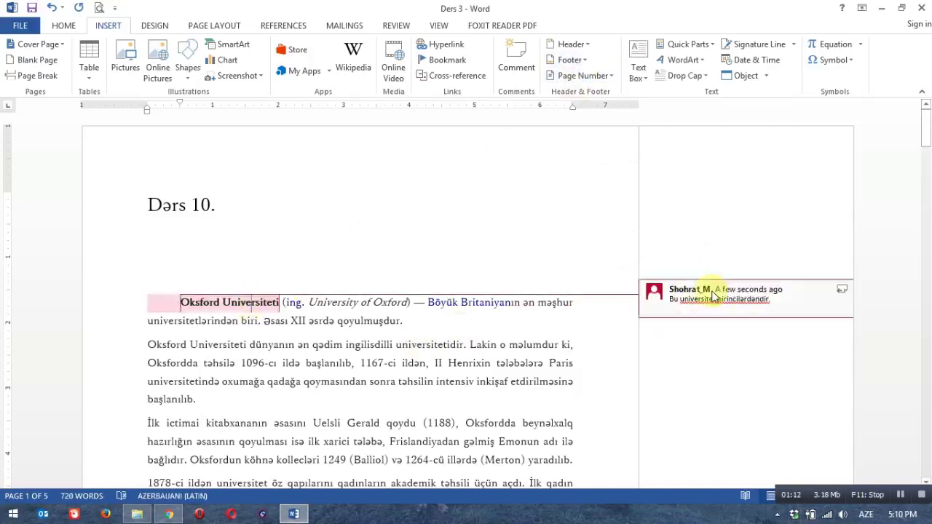
right_click(760, 290)
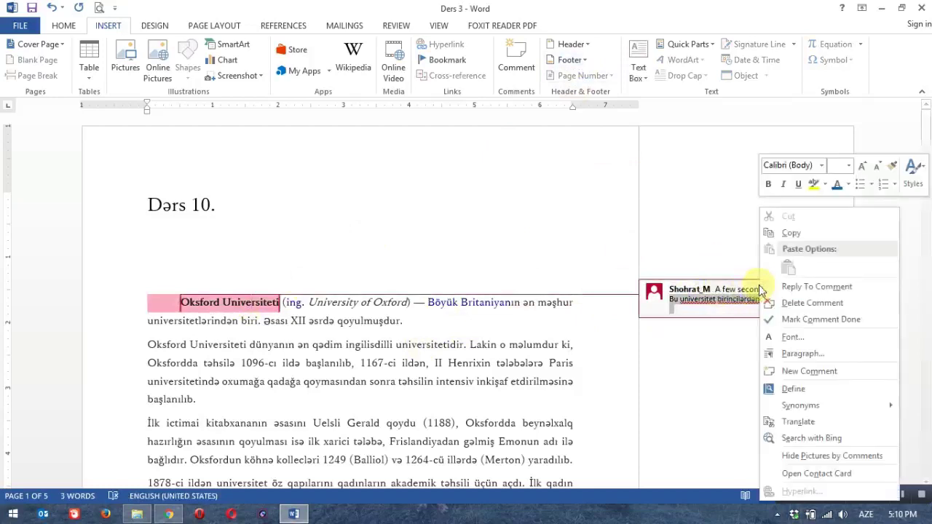
Delete the comment on 'Oksford Universiteti' so no comments remain
click(804, 309)
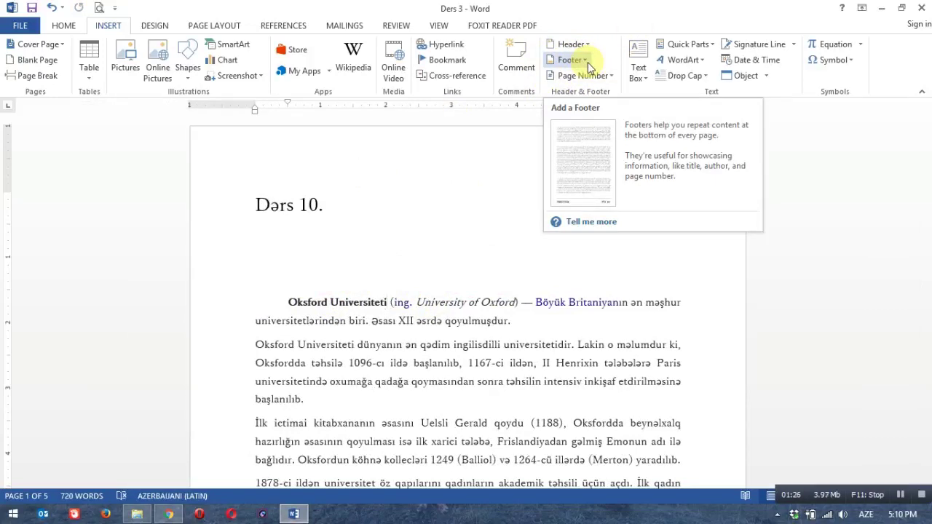
click(358, 303)
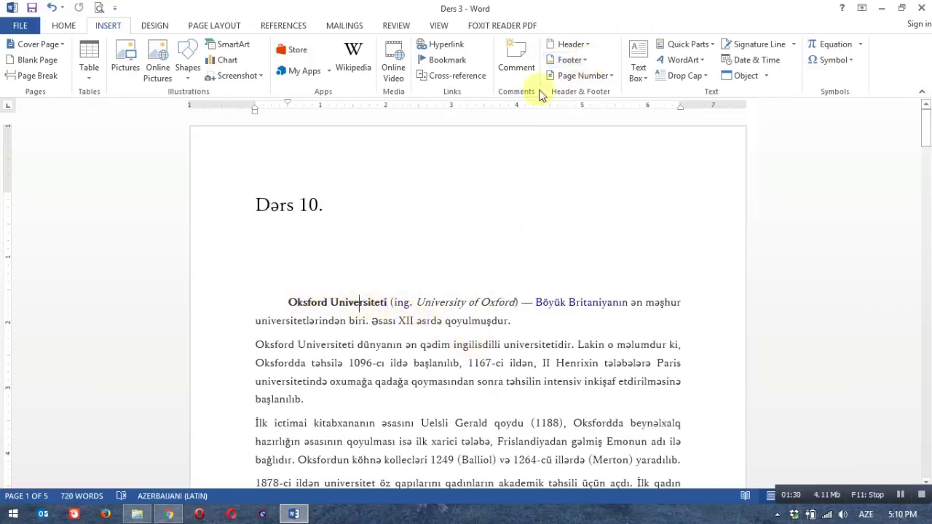
Insert the Banded header with its red [DOCUMENT TITLE] bar and close header editing
click(590, 48)
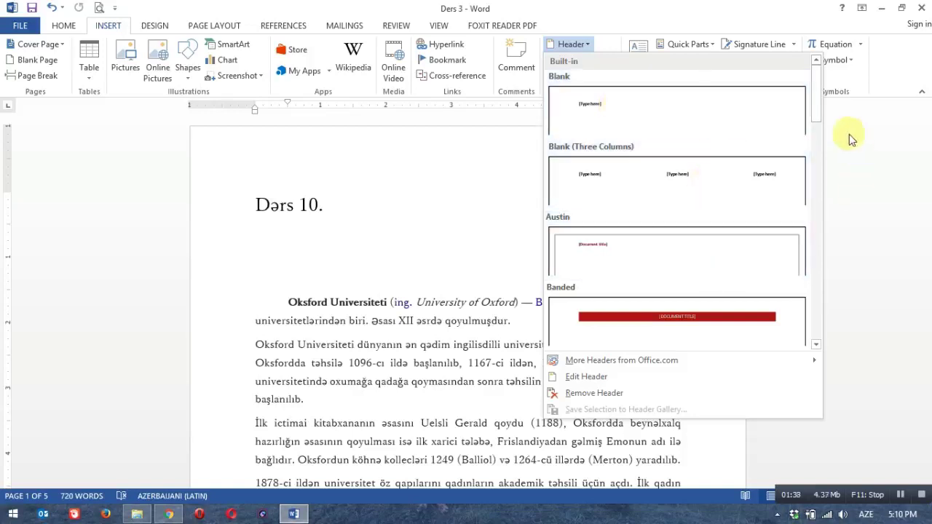
mouse_move(817, 98)
mouse_down()
mouse_move(807, 198)
mouse_move(801, 127)
mouse_up()
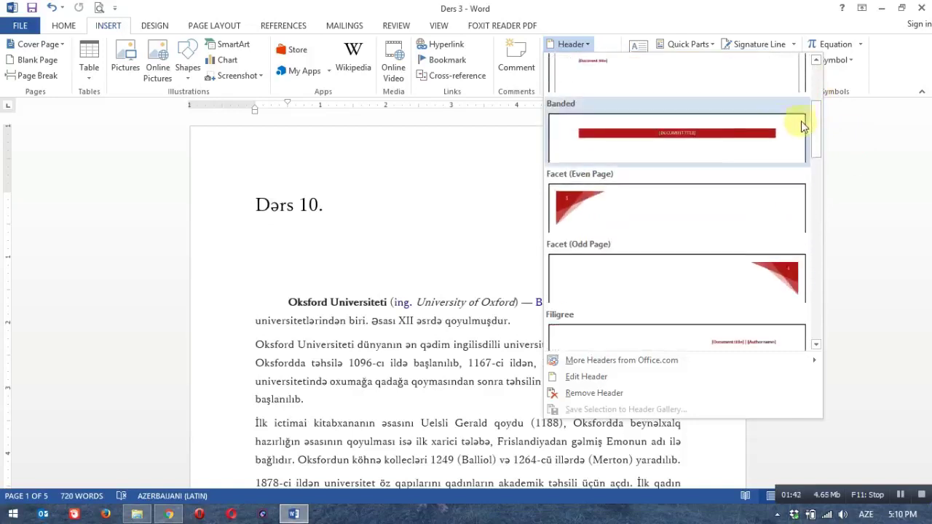
click(676, 136)
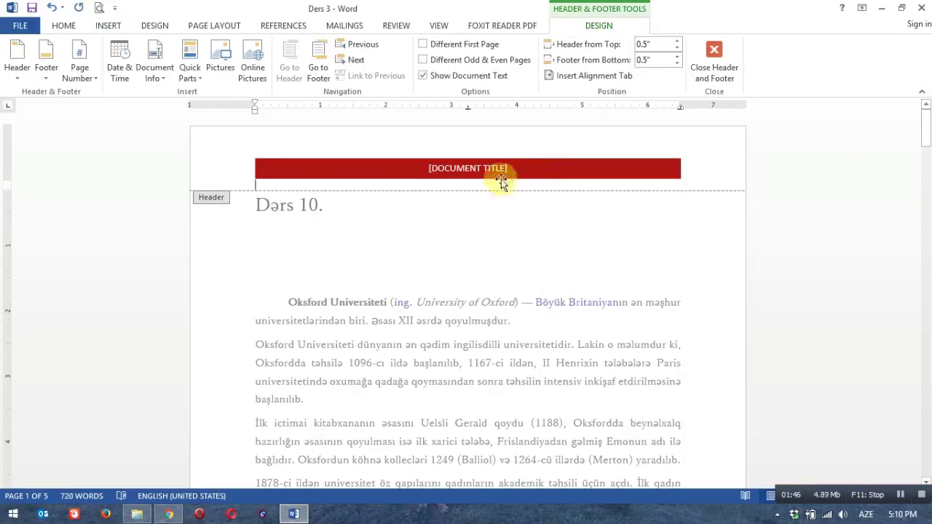
click(718, 56)
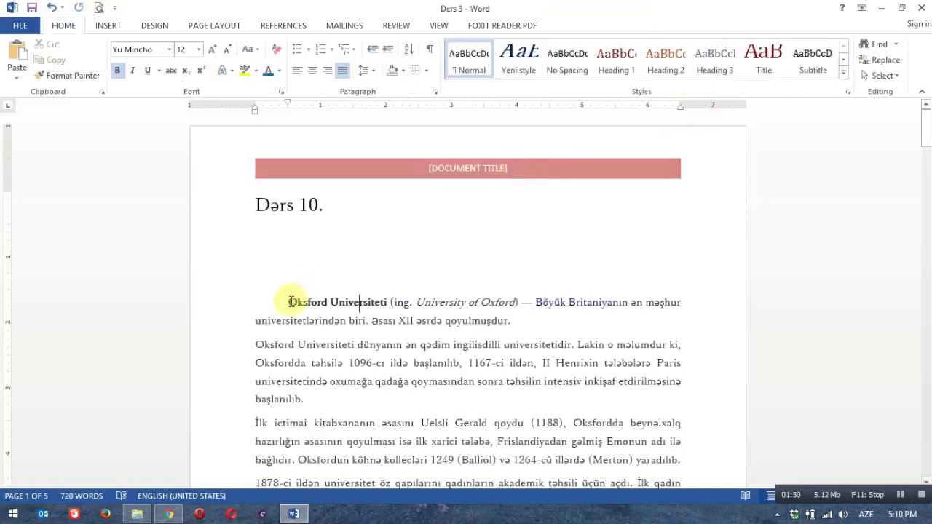
Replace the header's [DOCUMENT TITLE] placeholder with the pasted text 'Oksford Universiteti'
drag(289, 302, 356, 303)
key(ctrl+c)
click(428, 263)
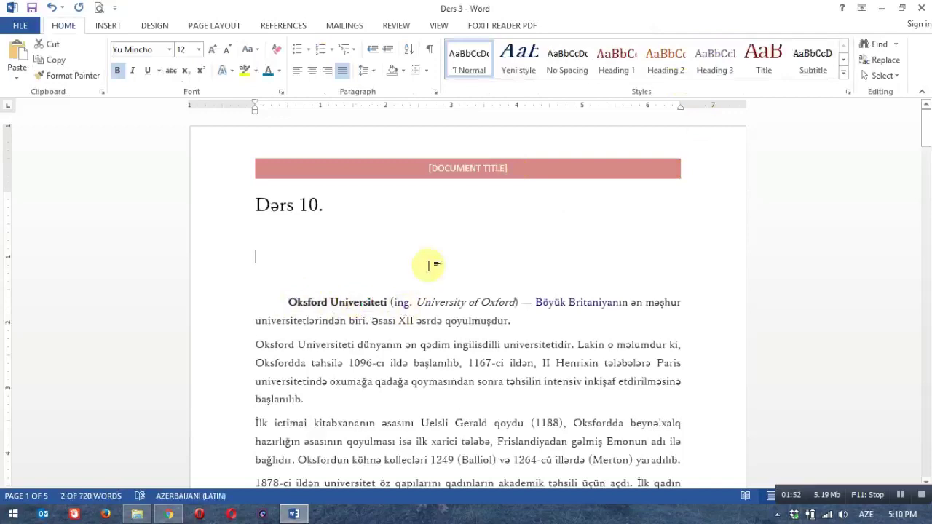
double_click(466, 171)
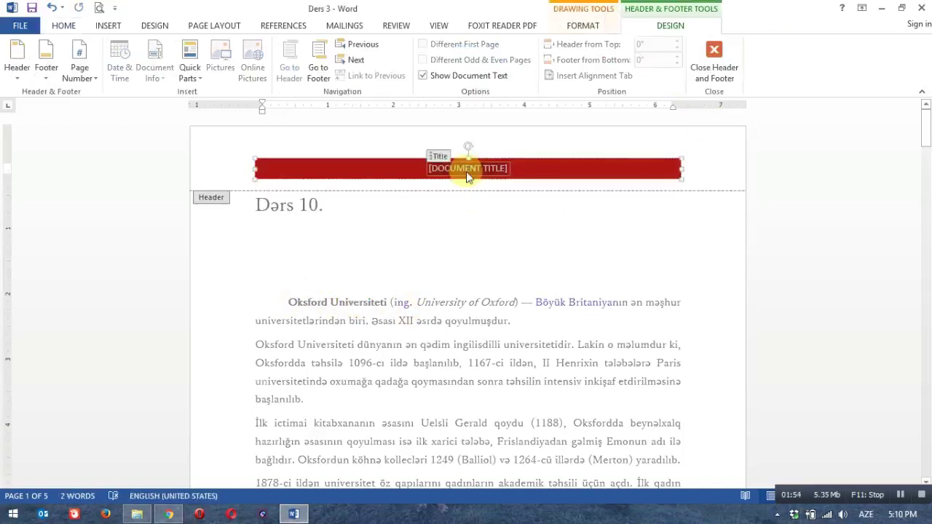
key(ctrl+v)
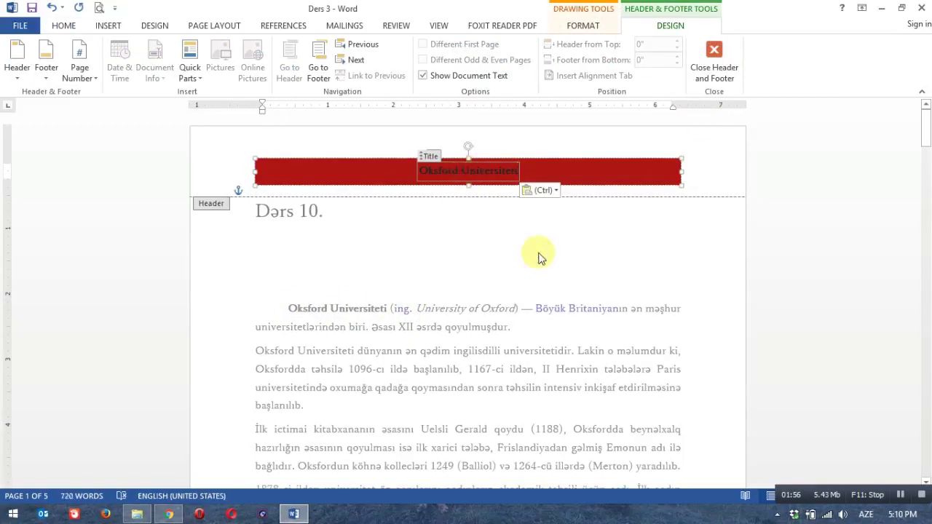
click(539, 259)
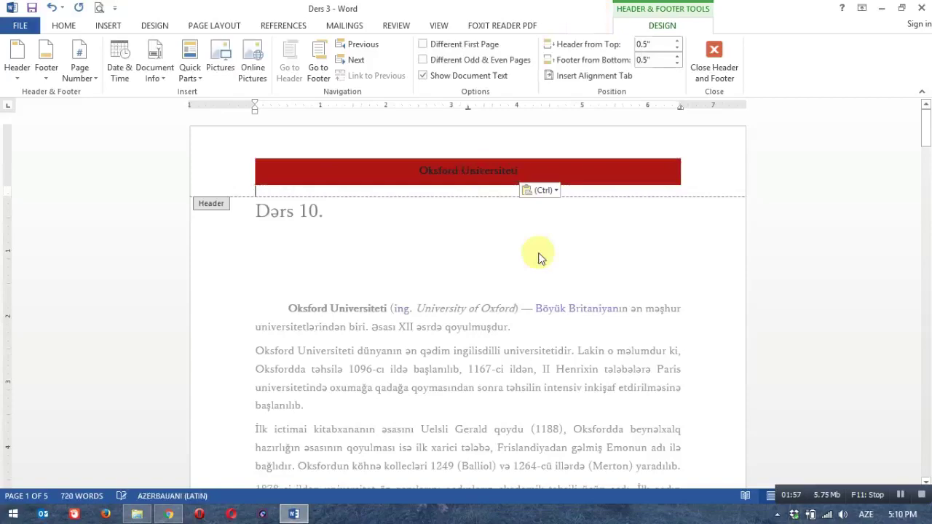
click(715, 55)
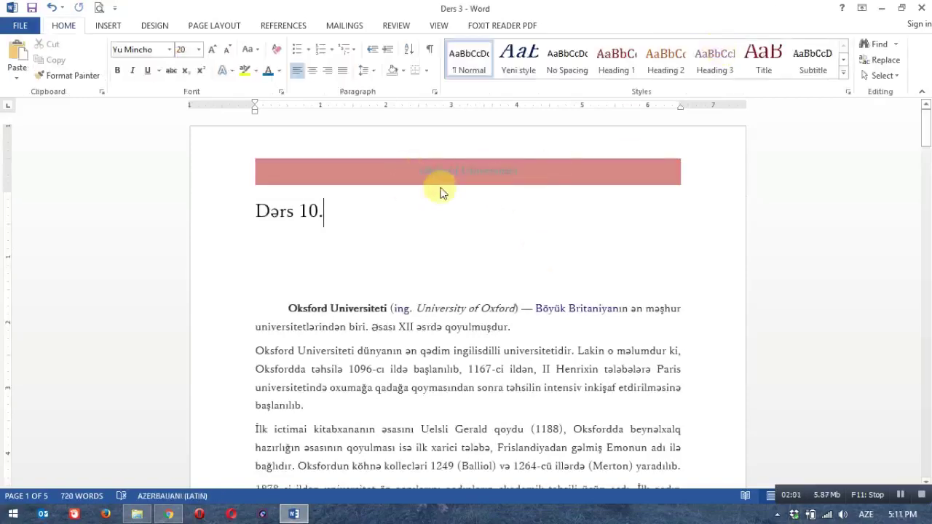
scroll(445, 189, down, 3)
scroll(466, 196, up, 4)
scroll(474, 204, down, 7)
scroll(474, 208, down, 4)
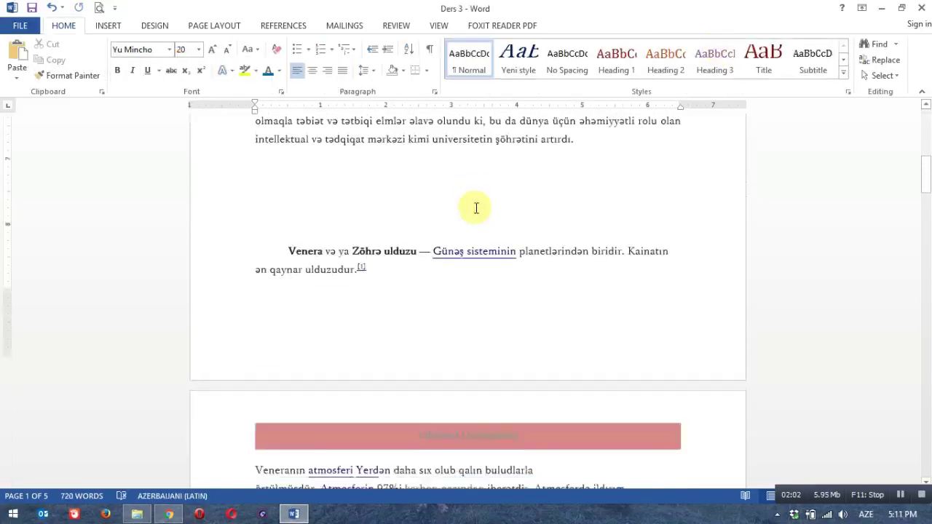
scroll(467, 240, down, 4)
scroll(572, 255, down, 5)
scroll(572, 255, down, 5)
scroll(510, 226, down, 2)
scroll(523, 185, up, 5)
scroll(928, 228, up, 10)
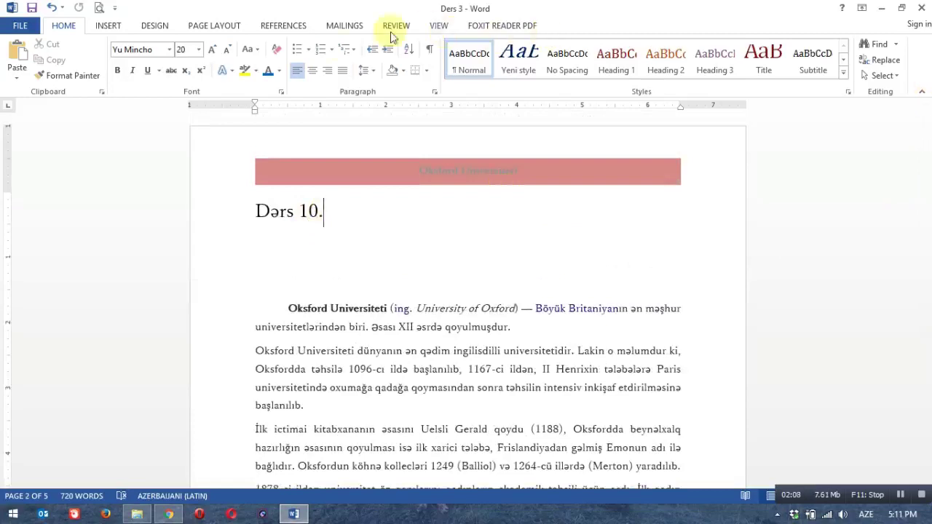
Insert the Filigree footer and paste 'Oksford Universiteti' as its text
click(108, 25)
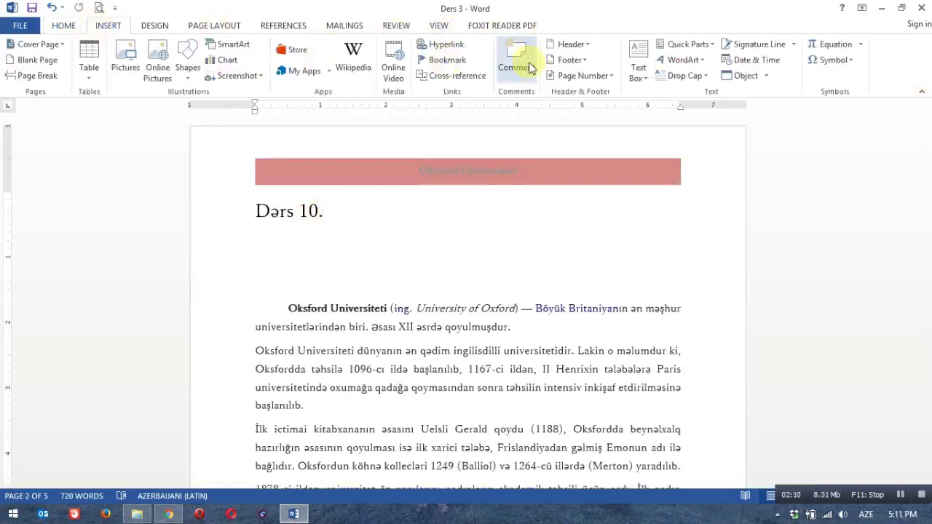
click(586, 62)
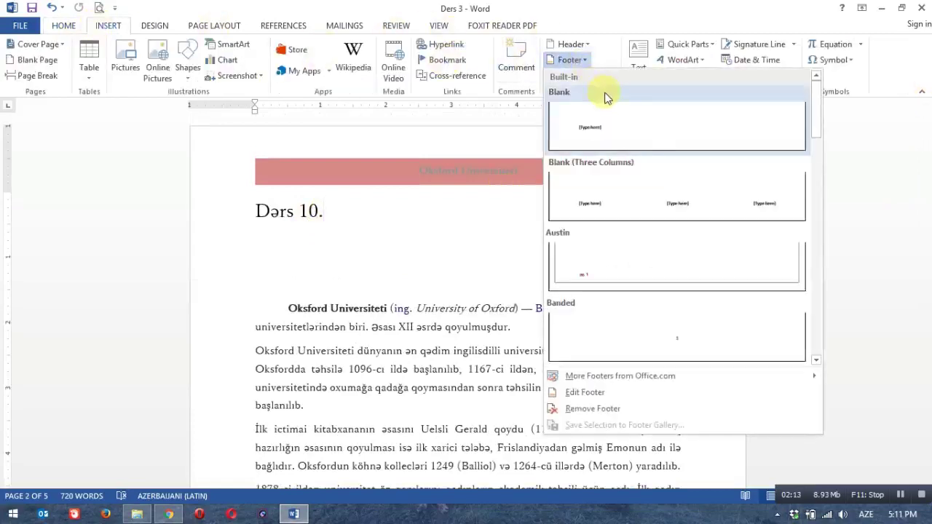
drag(818, 125, 796, 187)
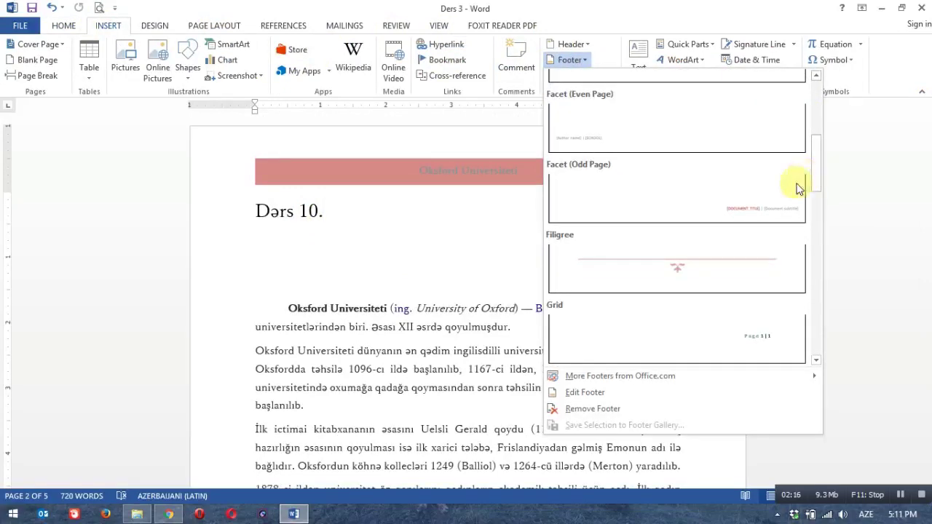
click(711, 264)
scroll(541, 255, down, 3)
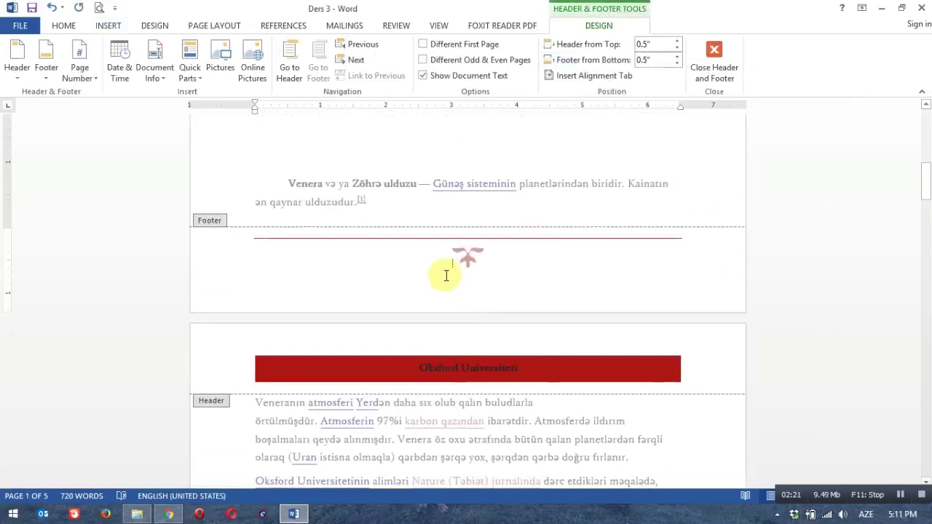
key(ctrl+v)
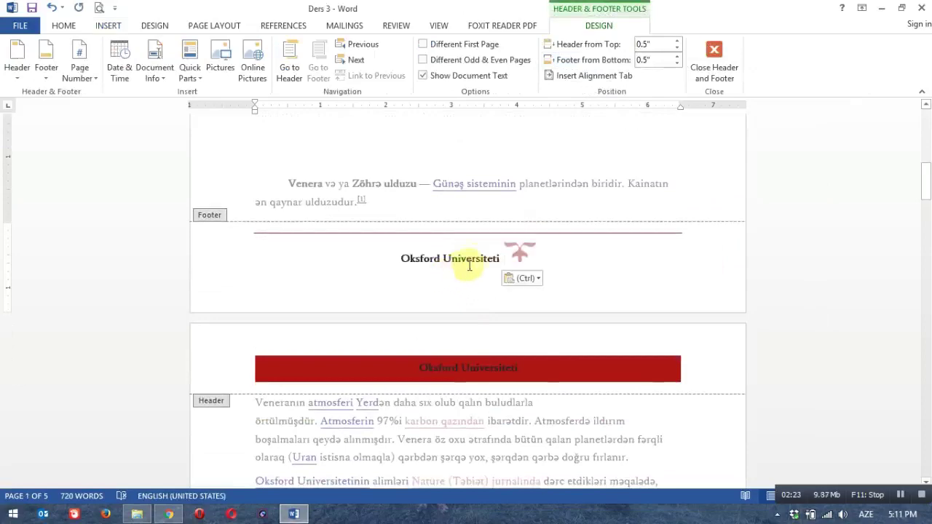
Close footer editing, return to the body text, and bring up the Page Number placements
click(714, 58)
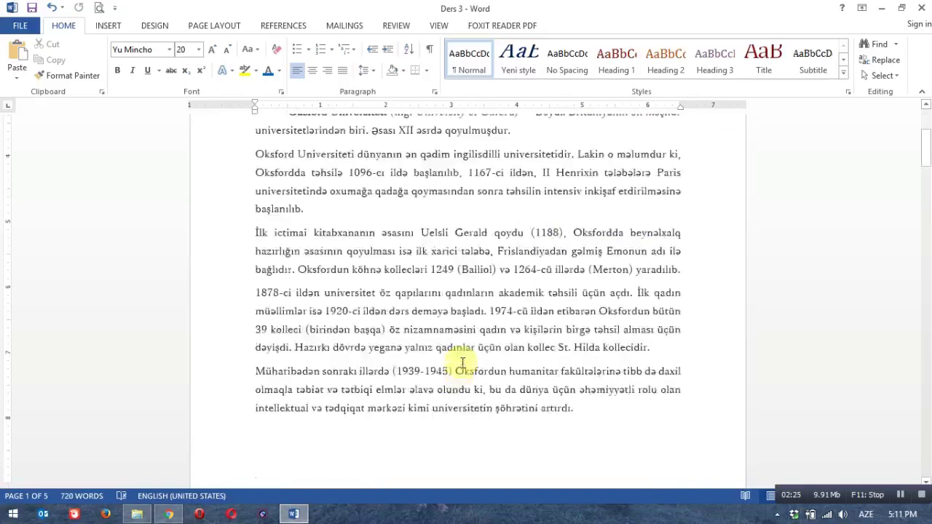
click(443, 218)
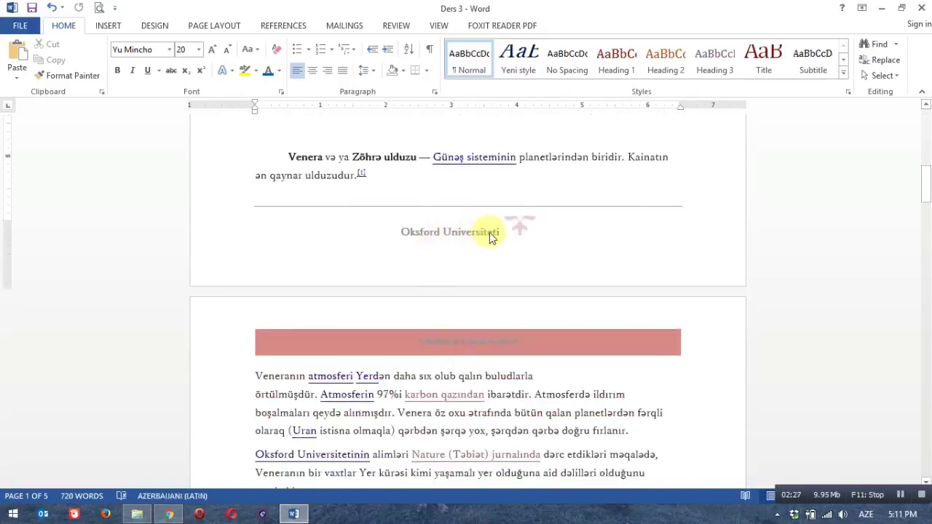
scroll(470, 240, down, 3)
scroll(470, 237, down, 5)
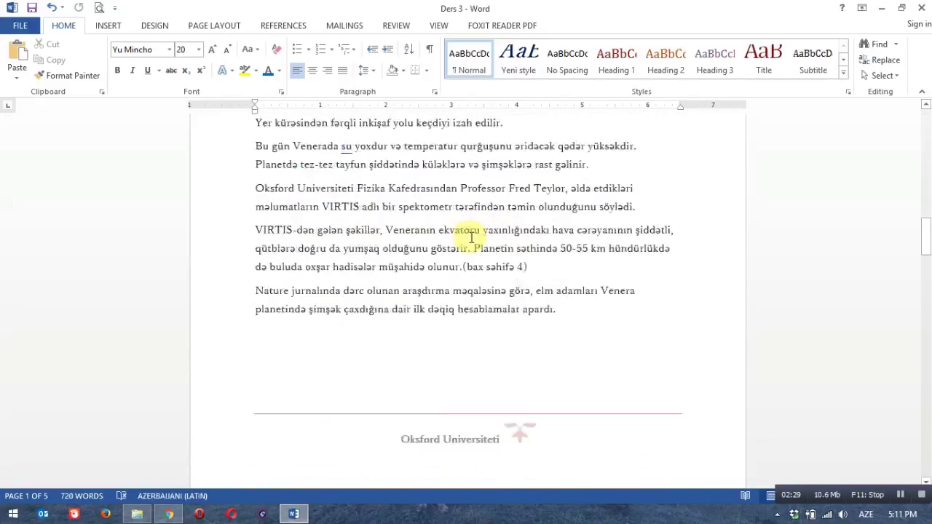
scroll(471, 236, down, 4)
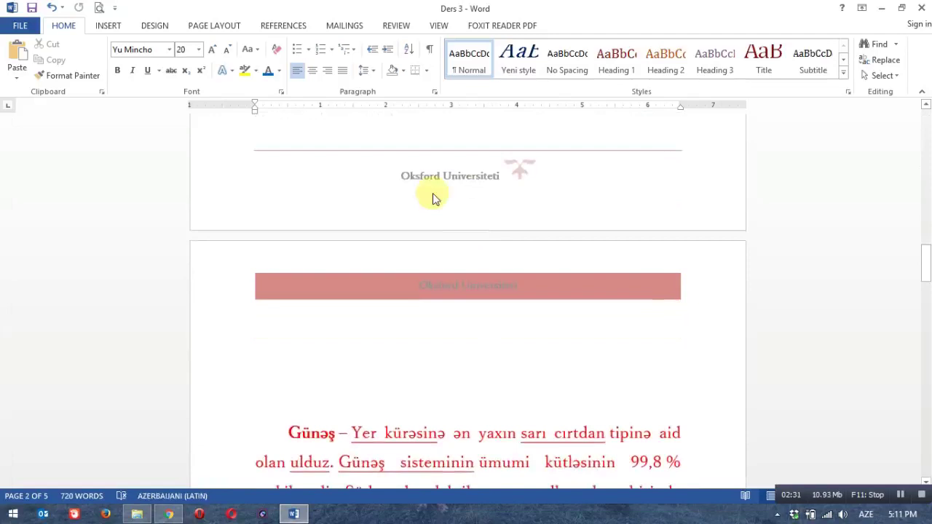
drag(926, 252, 926, 232)
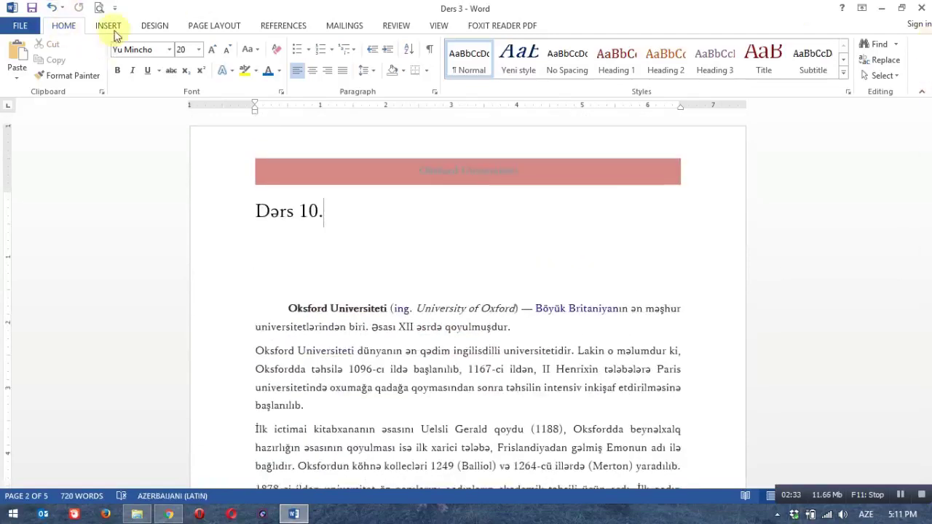
click(107, 26)
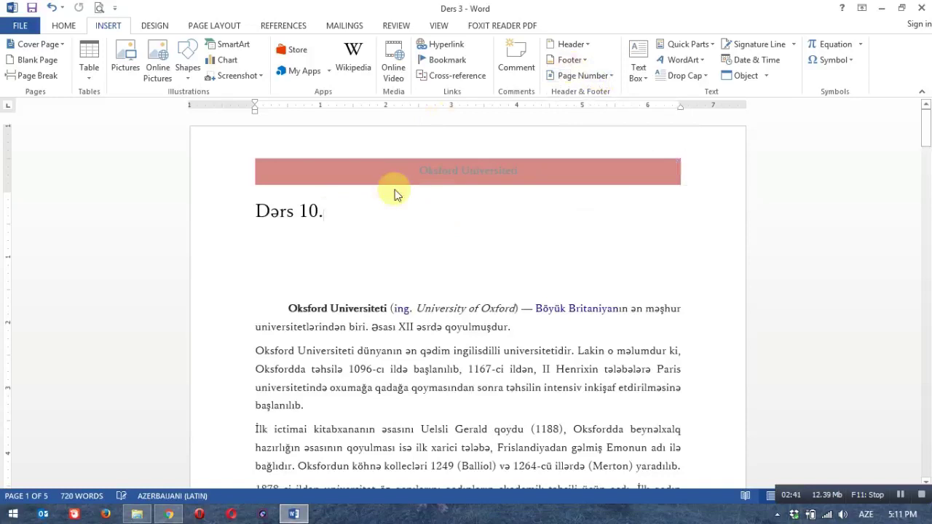
click(583, 75)
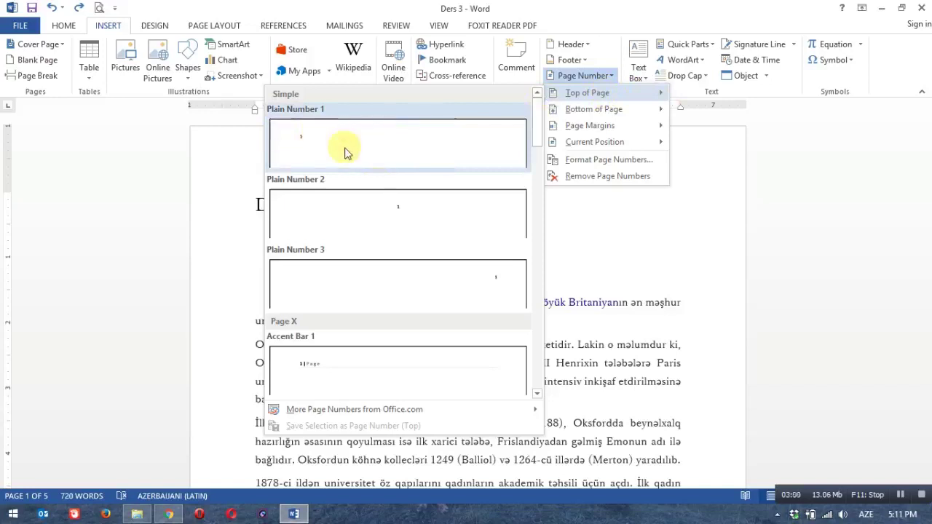
Browse the Top of Page number designs before moving to the Bottom of Page ones
scroll(466, 289, down, 3)
scroll(466, 290, down, 3)
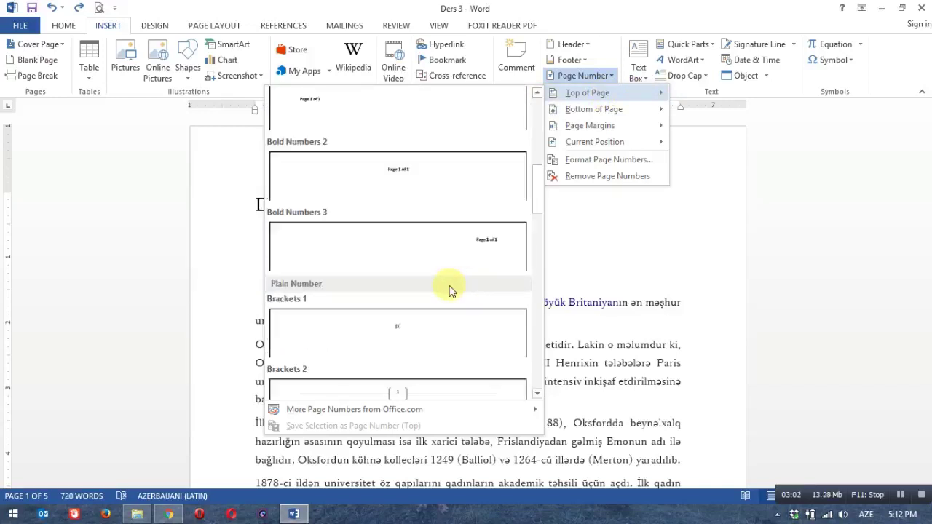
scroll(443, 285, up, 6)
scroll(443, 285, down, 10)
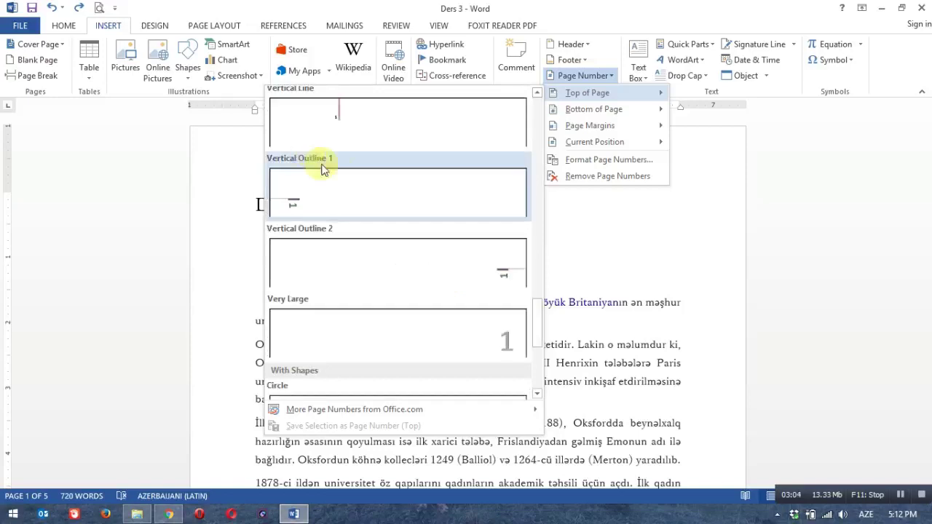
scroll(379, 219, down, 3)
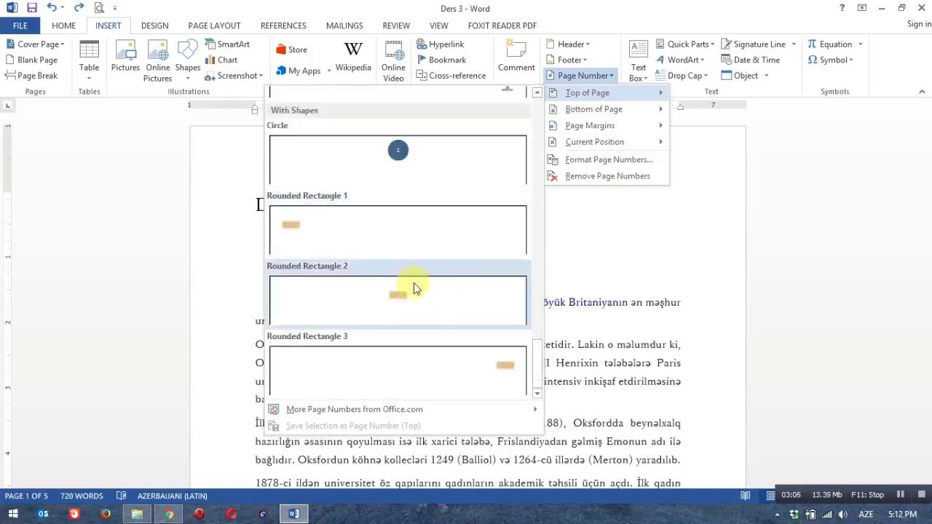
scroll(393, 255, up, 3)
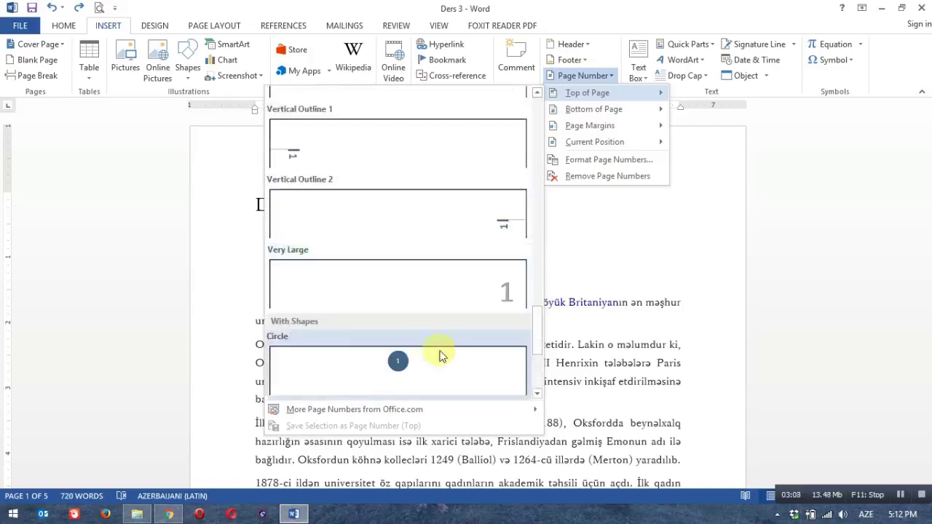
scroll(474, 192, up, 10)
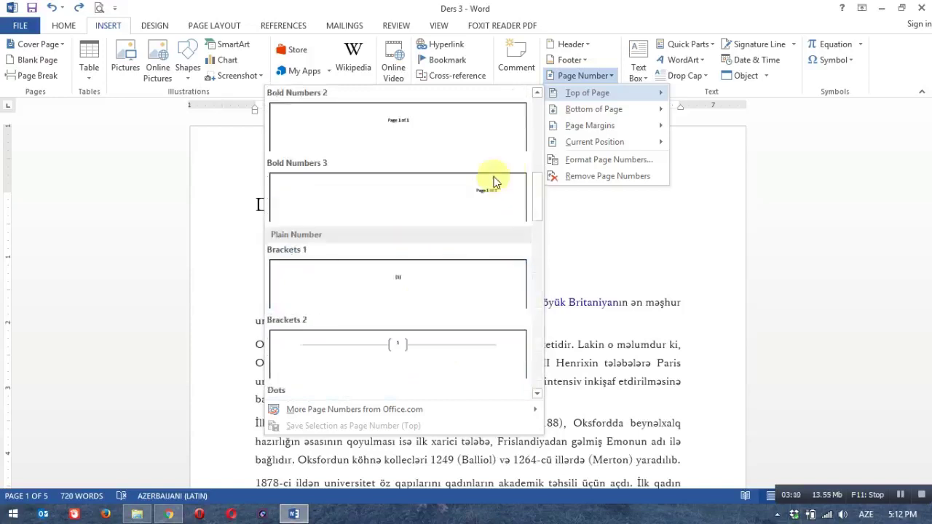
mouse_move(594, 110)
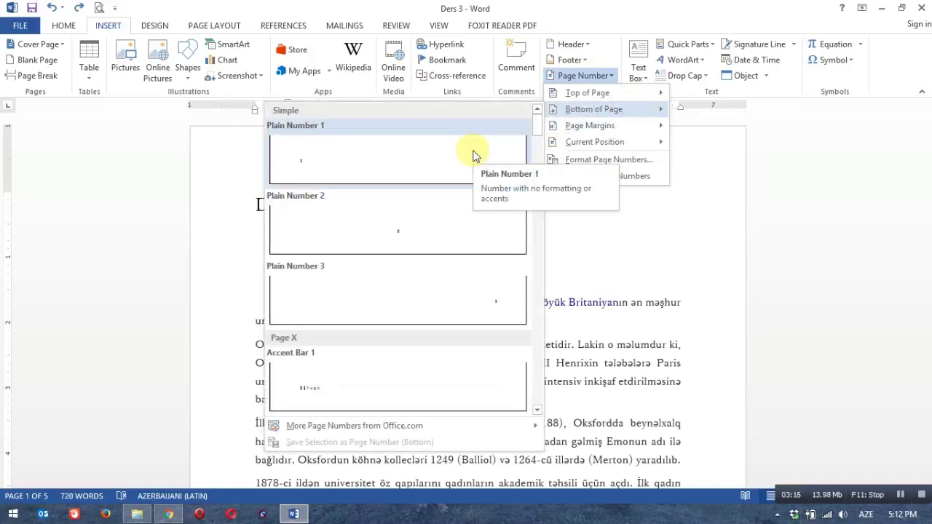
scroll(376, 202, down, 3)
scroll(377, 208, down, 3)
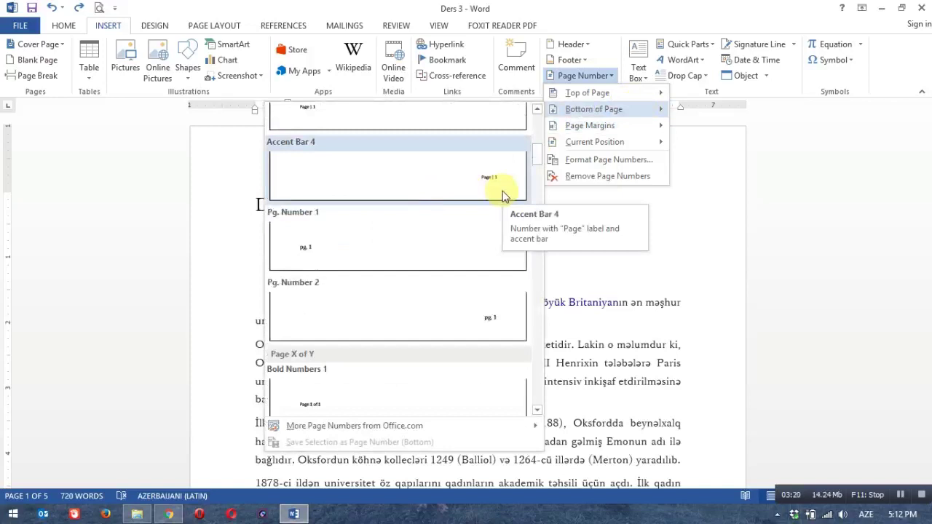
scroll(408, 254, down, 5)
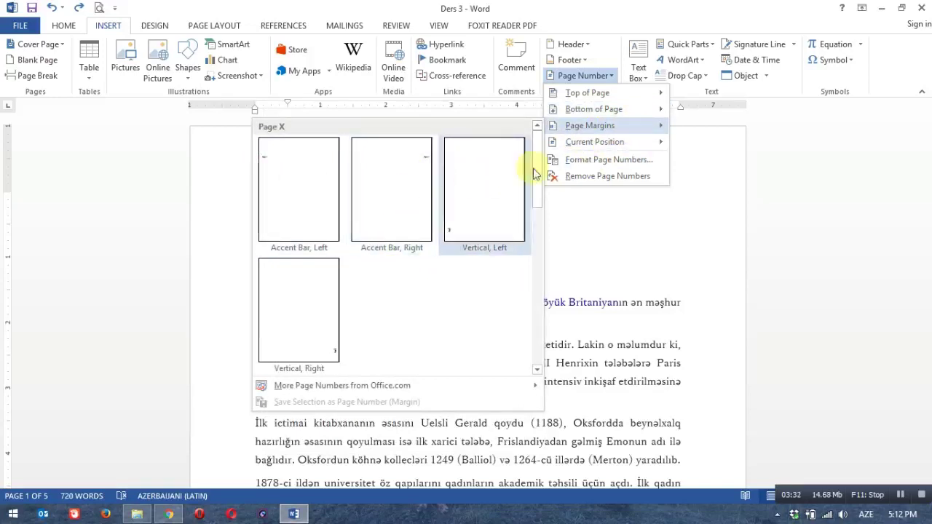
mouse_move(595, 142)
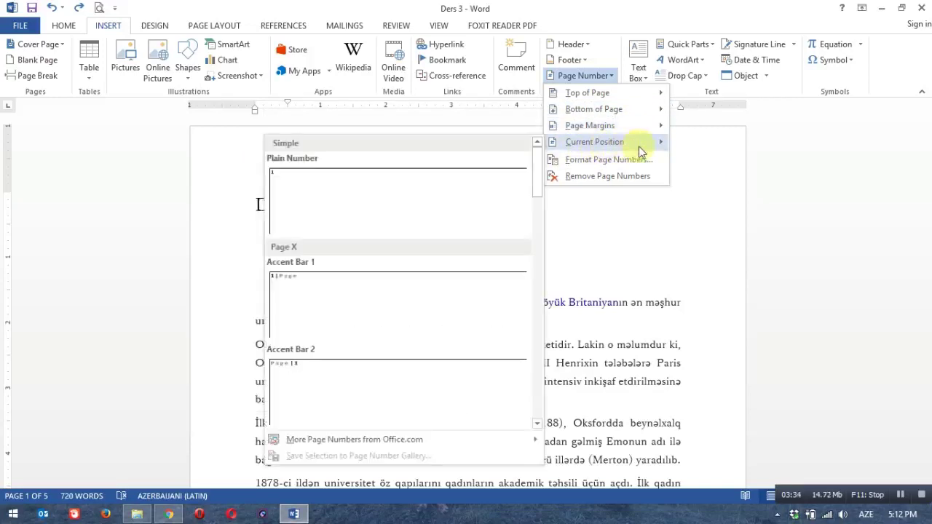
scroll(306, 316, down, 5)
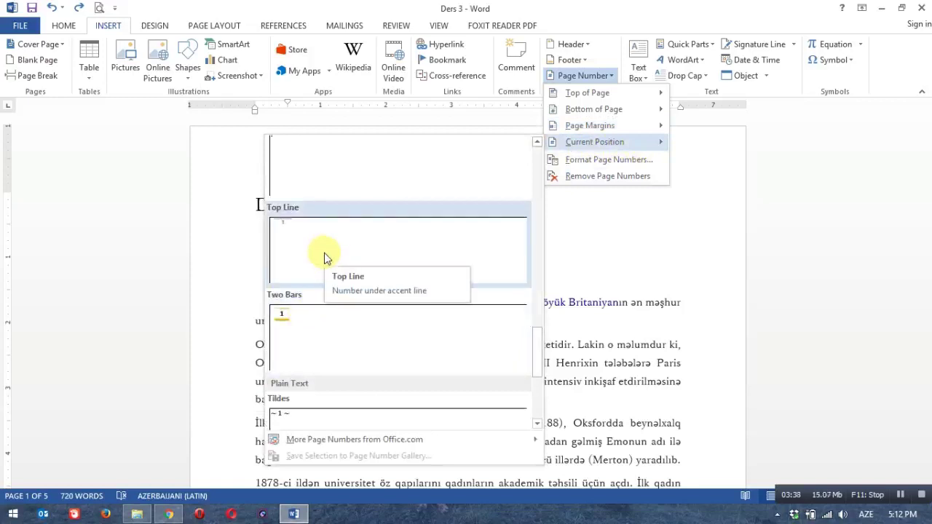
scroll(324, 253, down, 3)
scroll(324, 253, up, 3)
scroll(325, 253, up, 3)
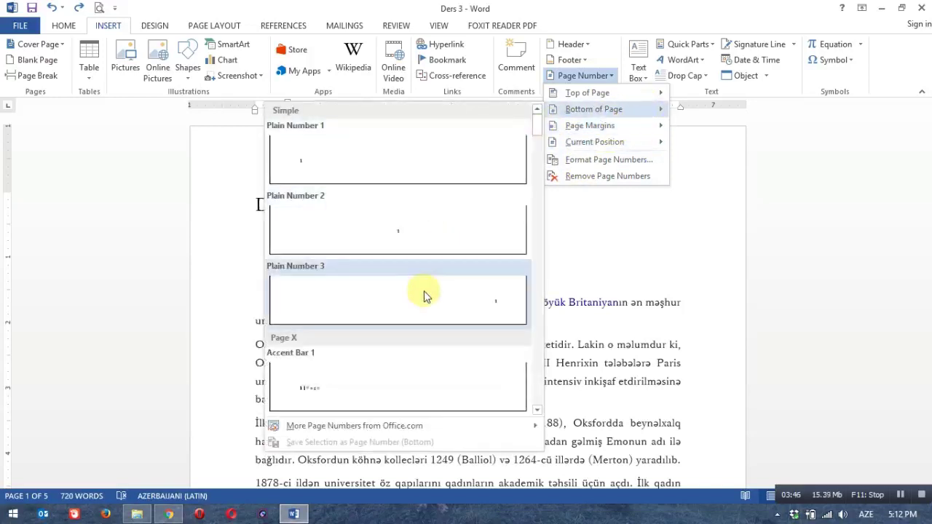
Insert the Tildes page number at the page bottom, showing '~ 1 ~'
scroll(426, 297, down, 3)
scroll(386, 254, down, 3)
scroll(385, 254, down, 3)
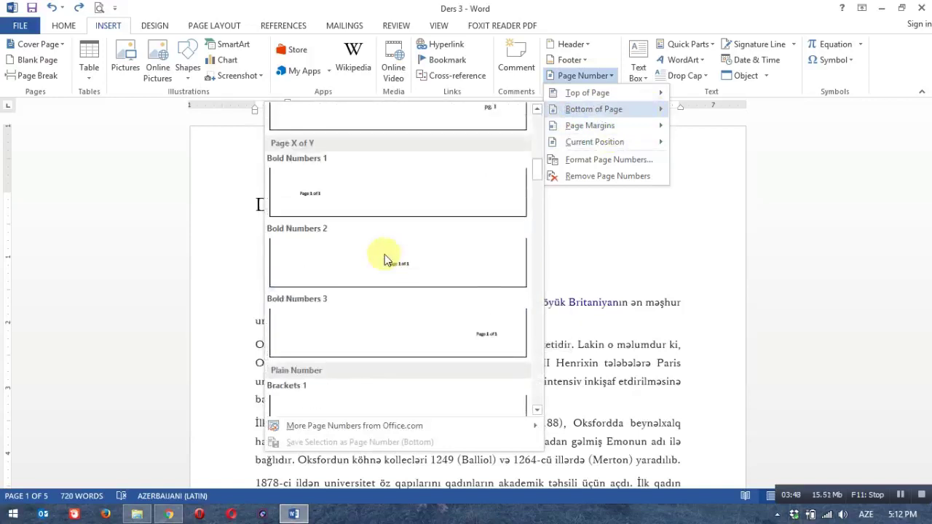
scroll(385, 254, down, 3)
scroll(448, 244, down, 3)
scroll(474, 237, down, 3)
scroll(474, 239, down, 3)
scroll(473, 239, up, 3)
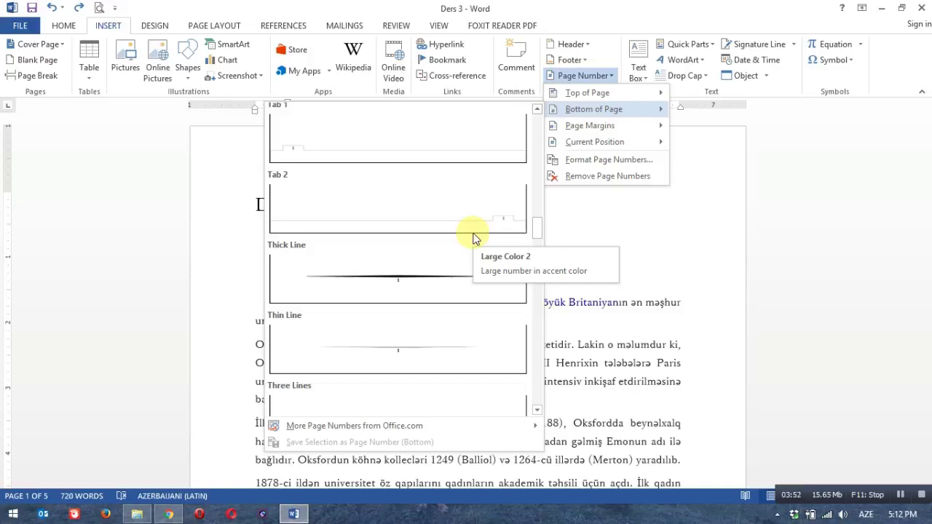
scroll(493, 287, down, 3)
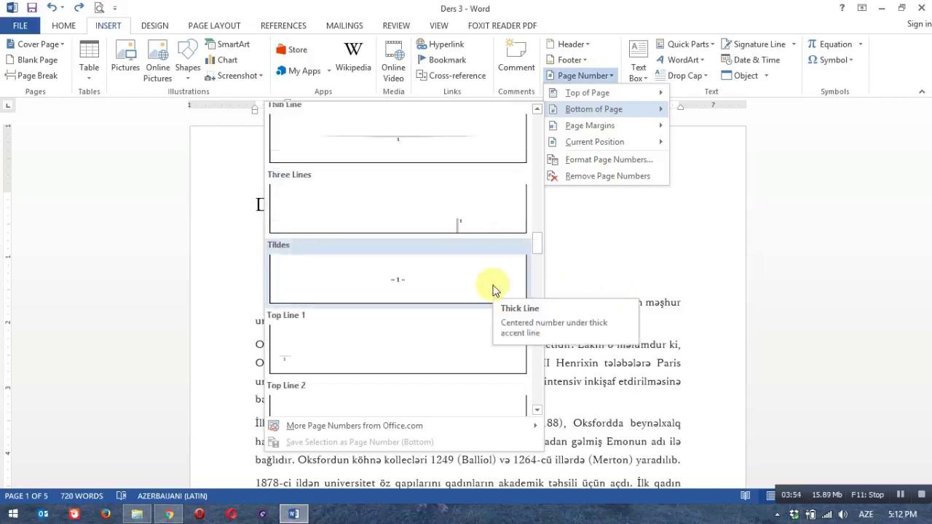
scroll(483, 284, down, 6)
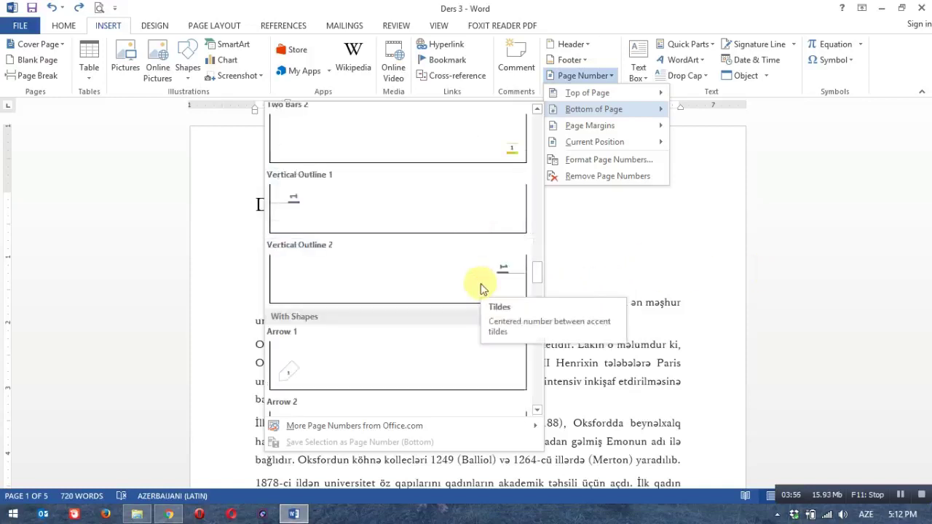
scroll(496, 271, up, 3)
scroll(495, 271, up, 3)
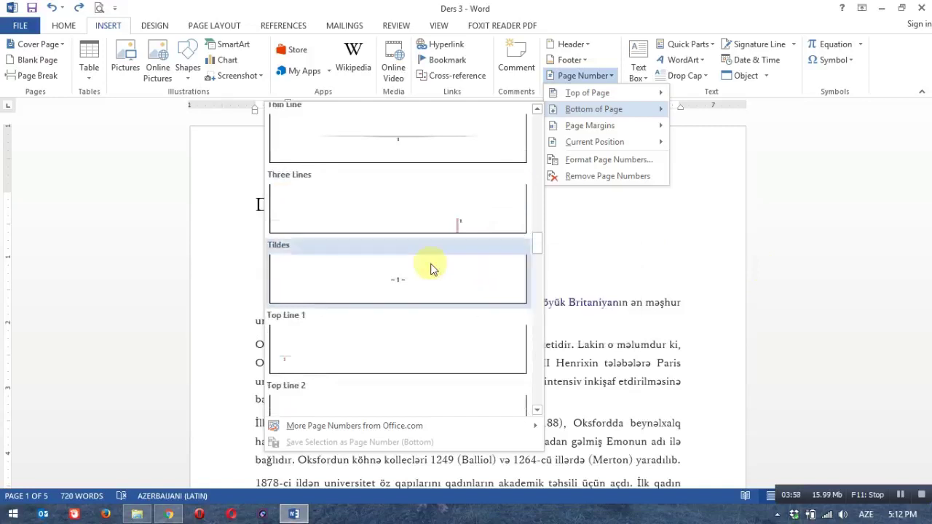
click(430, 268)
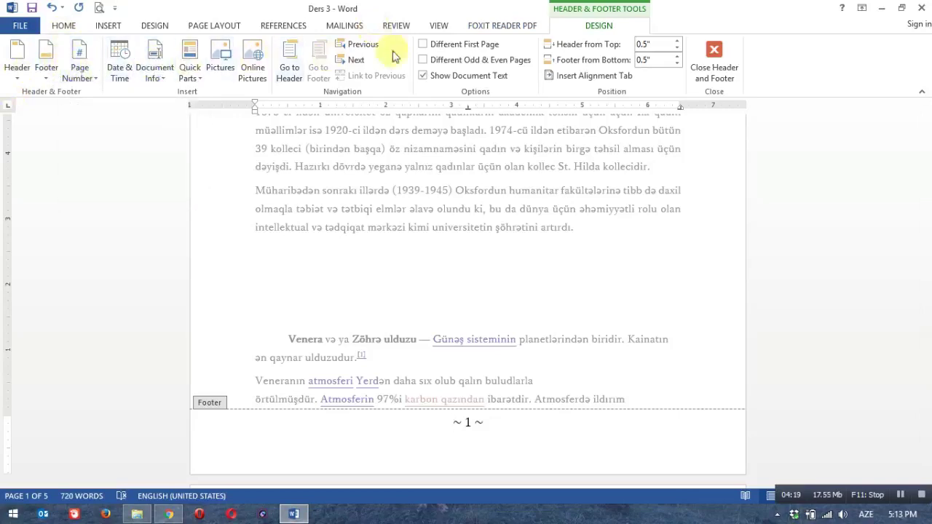
click(118, 51)
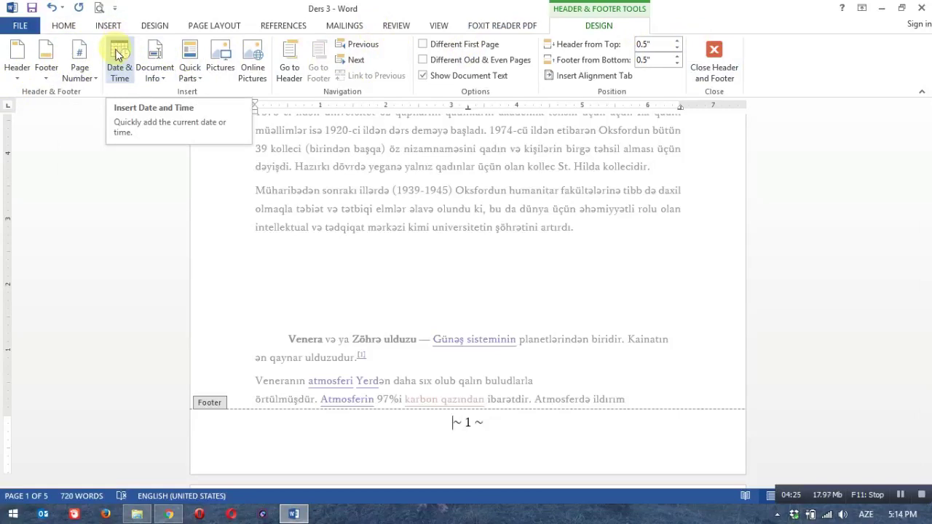
click(184, 77)
mouse_move(215, 94)
click(190, 67)
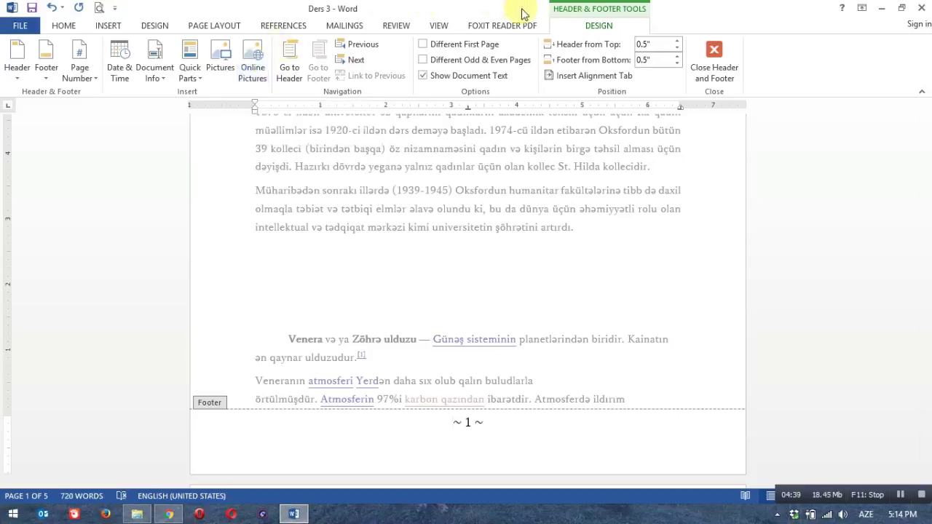
Close footer editing and check later pages for tilde numbers like '~ 3 ~'
click(725, 70)
scroll(489, 226, down, 5)
scroll(490, 226, down, 4)
scroll(490, 226, down, 1)
scroll(489, 226, down, 6)
scroll(490, 223, down, 5)
scroll(489, 225, down, 4)
click(471, 299)
scroll(466, 300, down, 5)
scroll(461, 302, down, 3)
scroll(448, 295, down, 3)
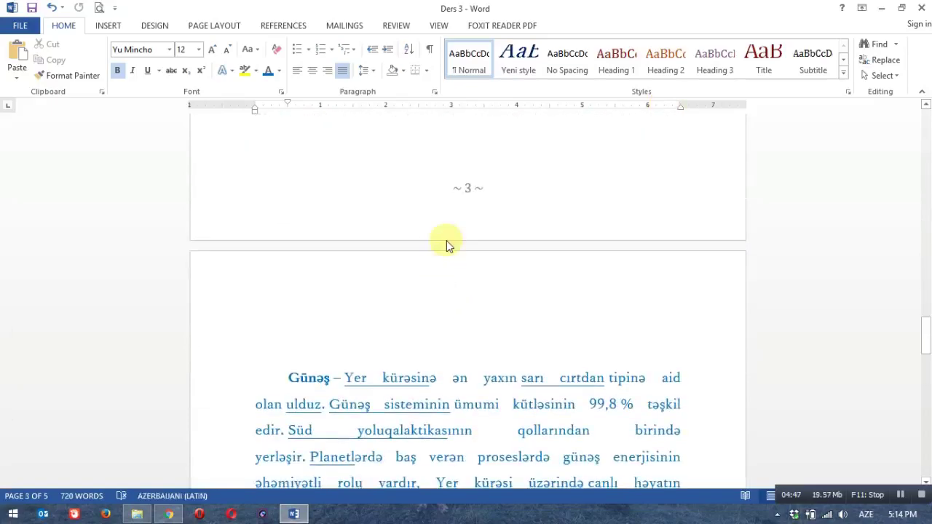